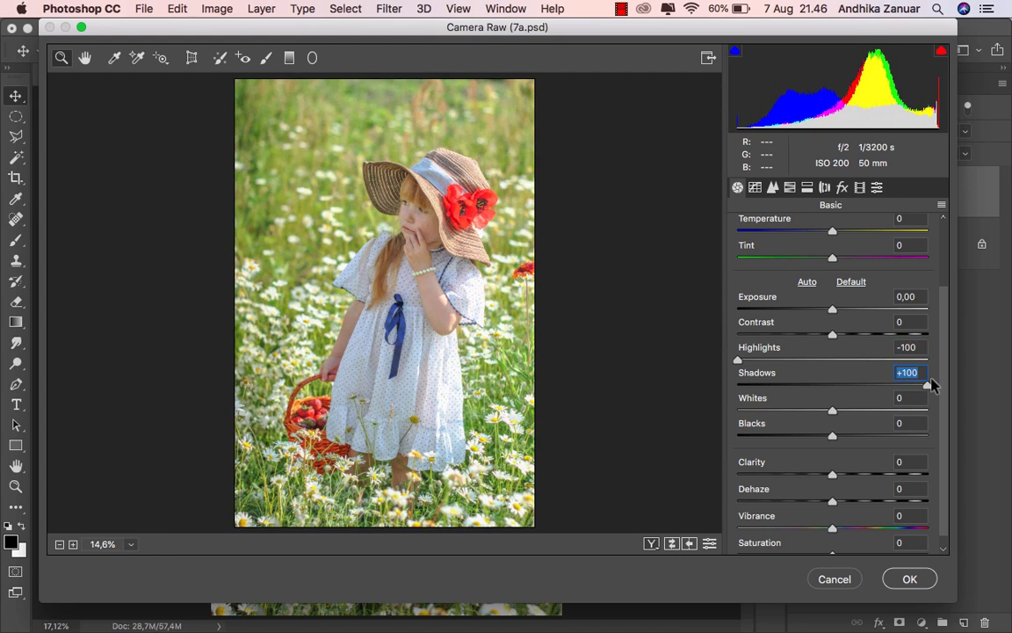
- Set Whites to +80 and Blacks to -100 in the Camera Raw basic adjustments
drag(833, 411, 911, 411)
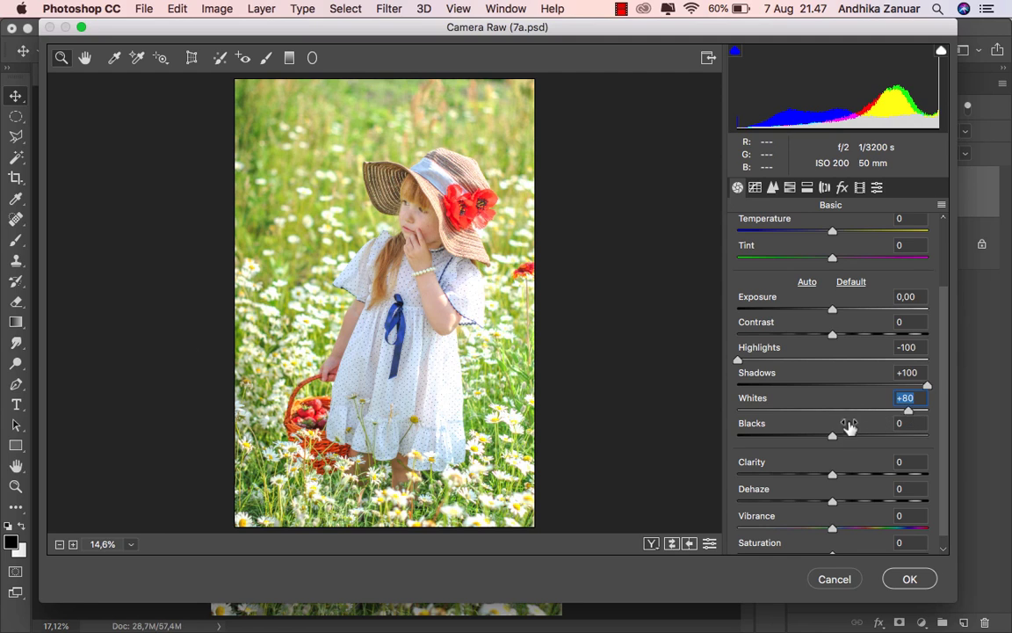
drag(832, 436, 739, 435)
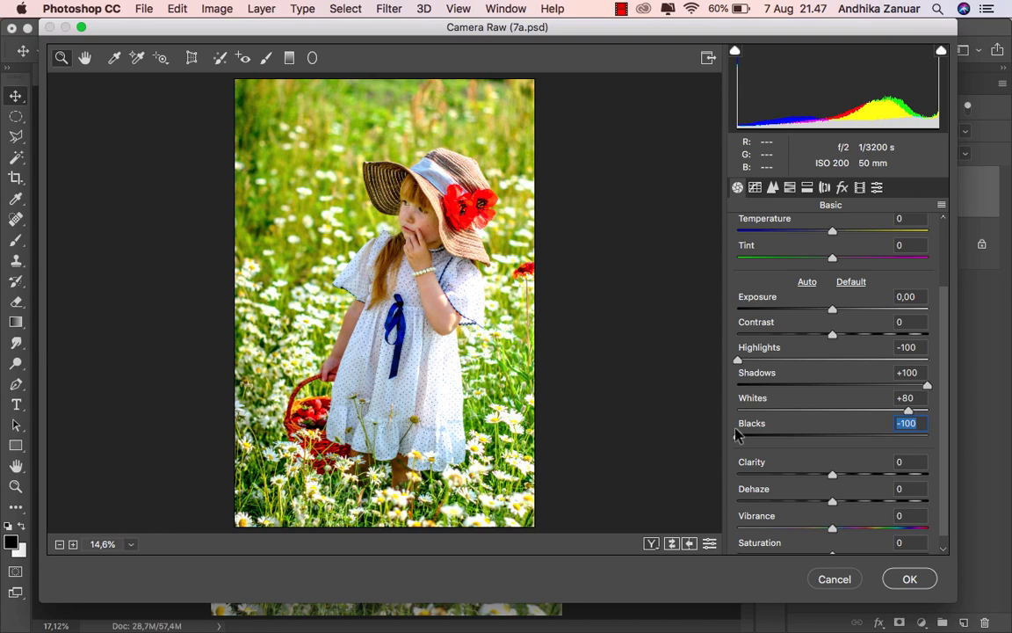
- In the HSL adjustments, set the Greens hue to +100, saturation to -100 and luminance to -100
click(789, 187)
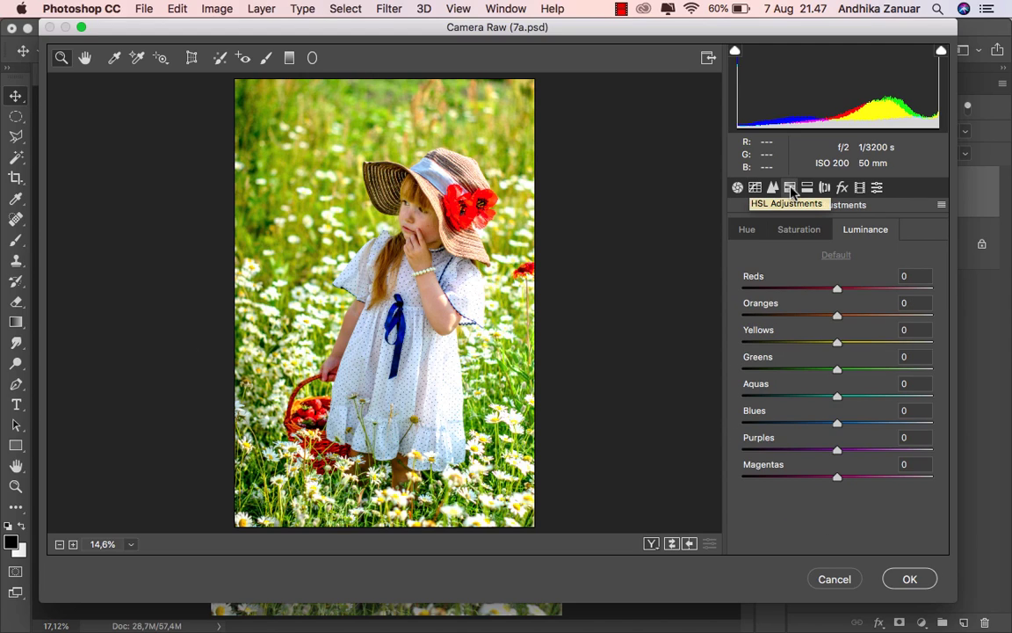
click(749, 230)
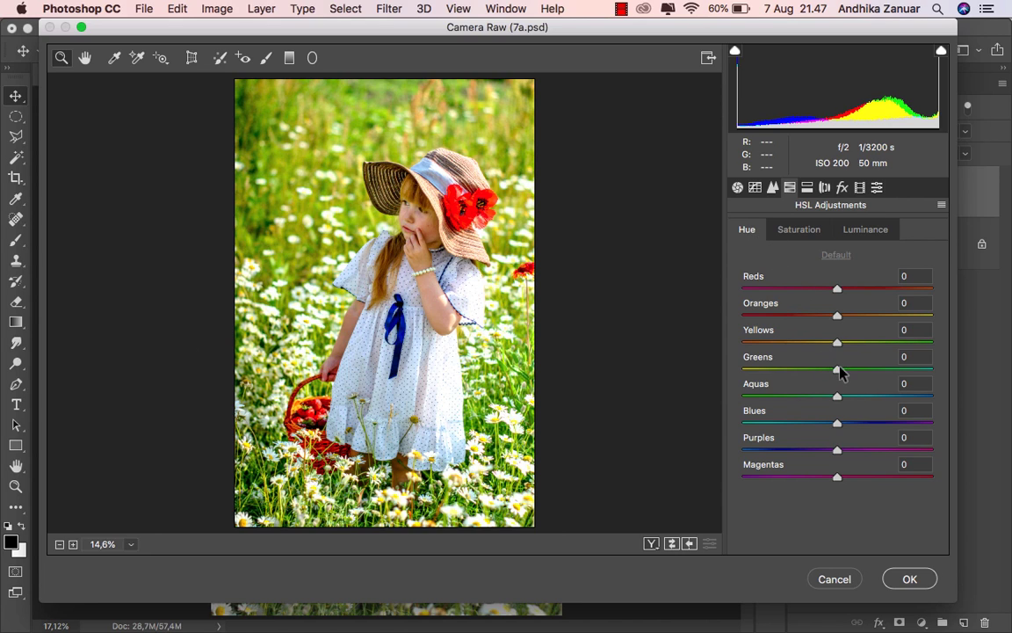
drag(837, 371, 945, 375)
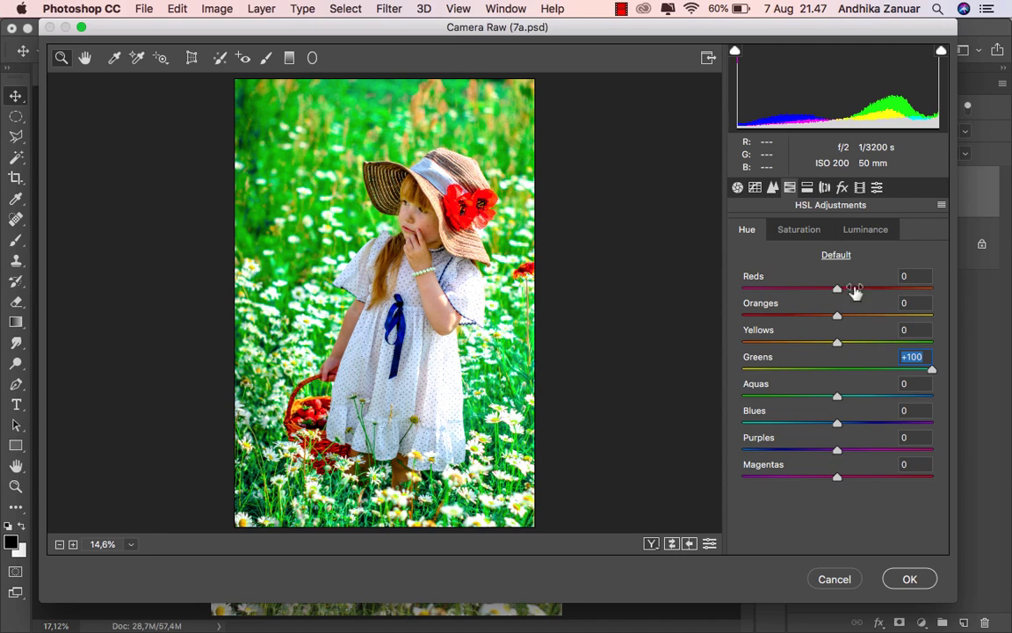
click(809, 230)
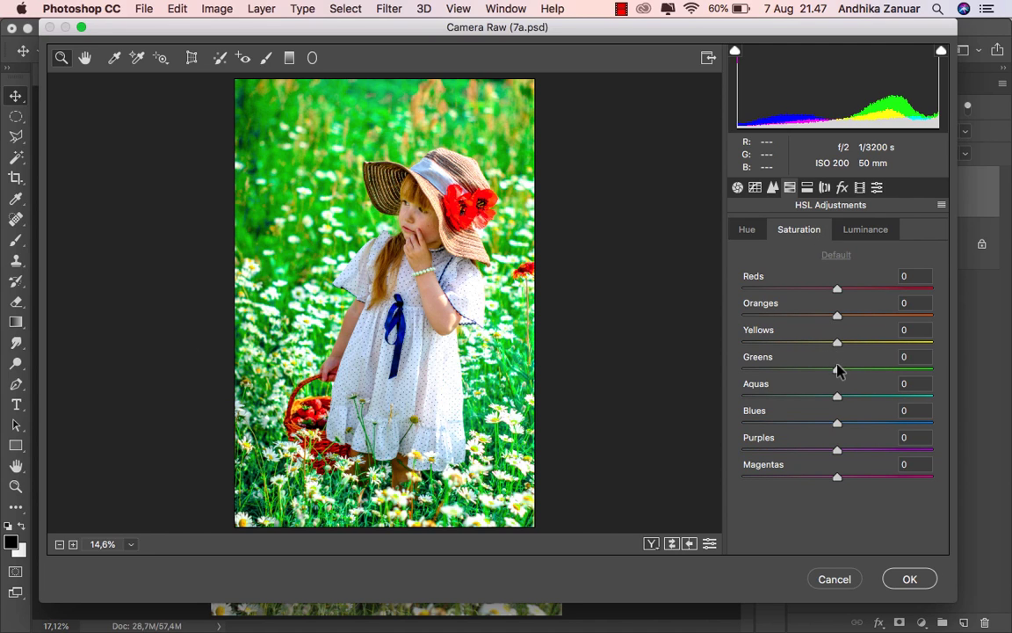
drag(838, 371, 738, 372)
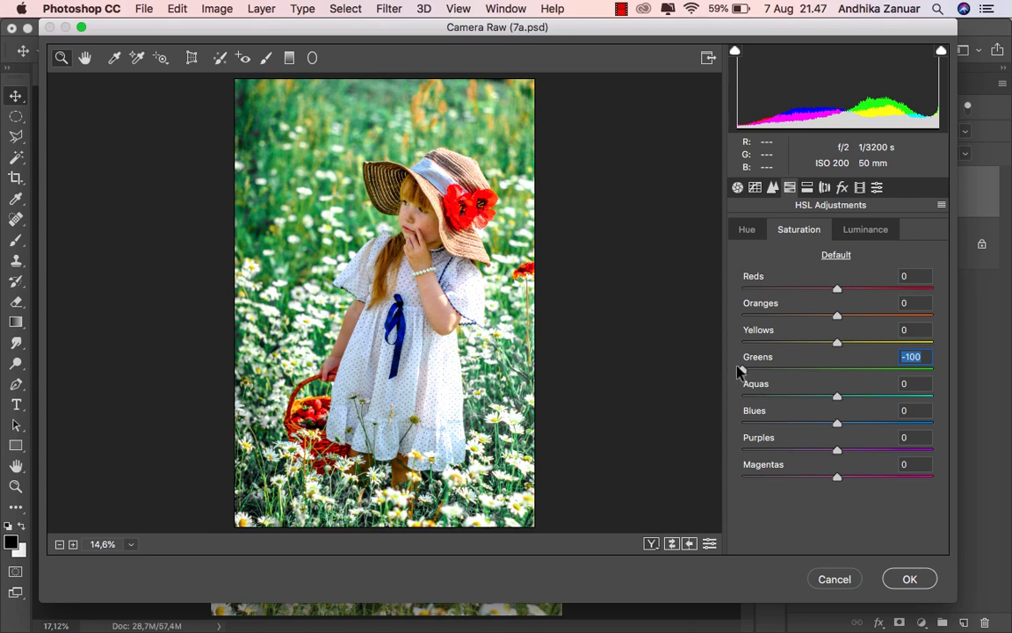
click(859, 227)
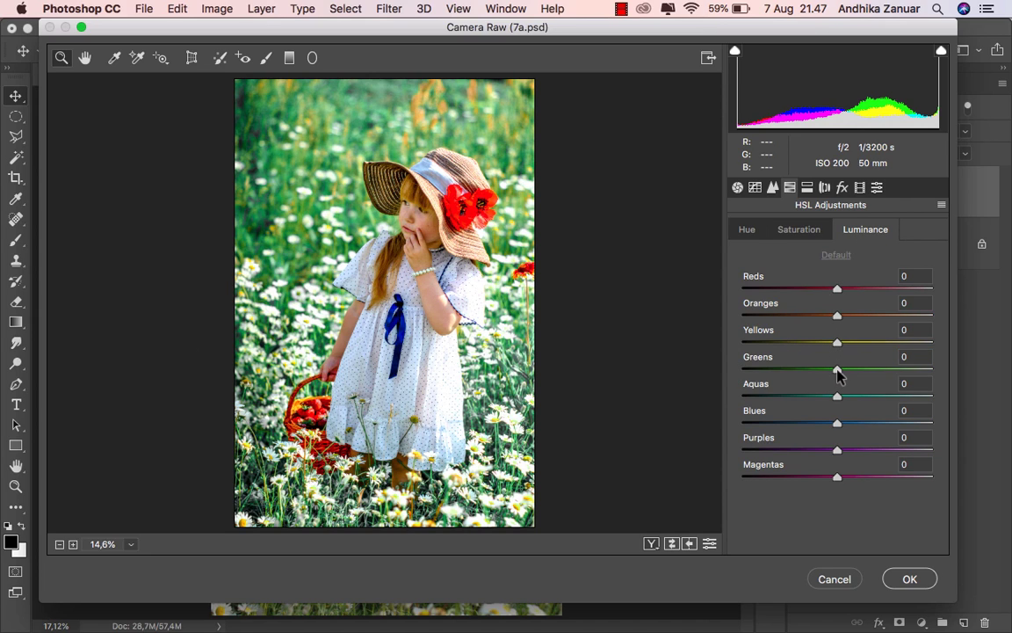
drag(838, 375, 732, 370)
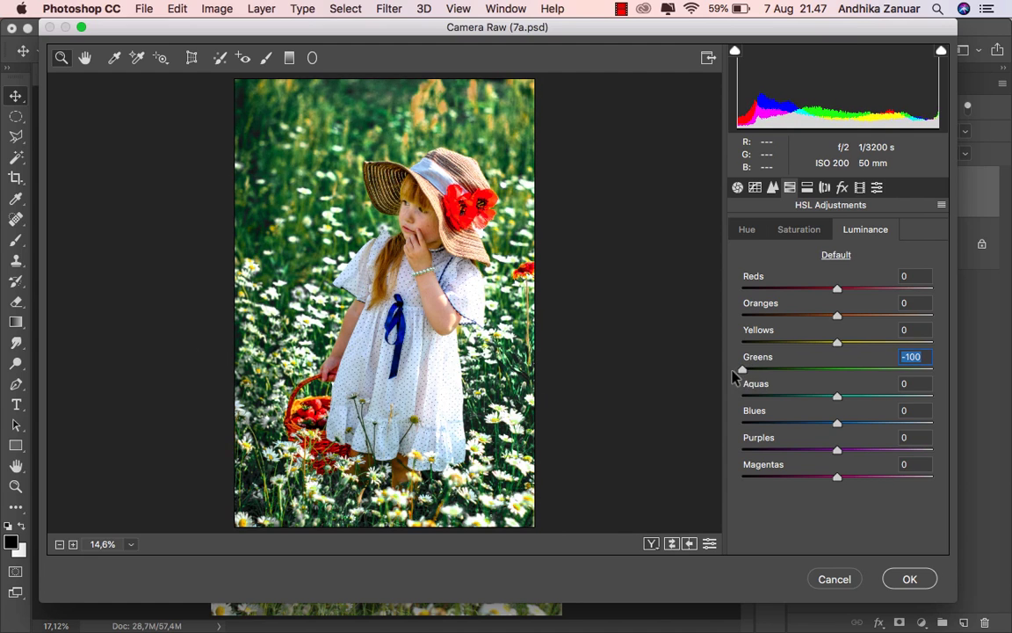
- Compare the before and after views, apply the Camera Raw filter, and check the Background copy layer against the original
click(651, 543)
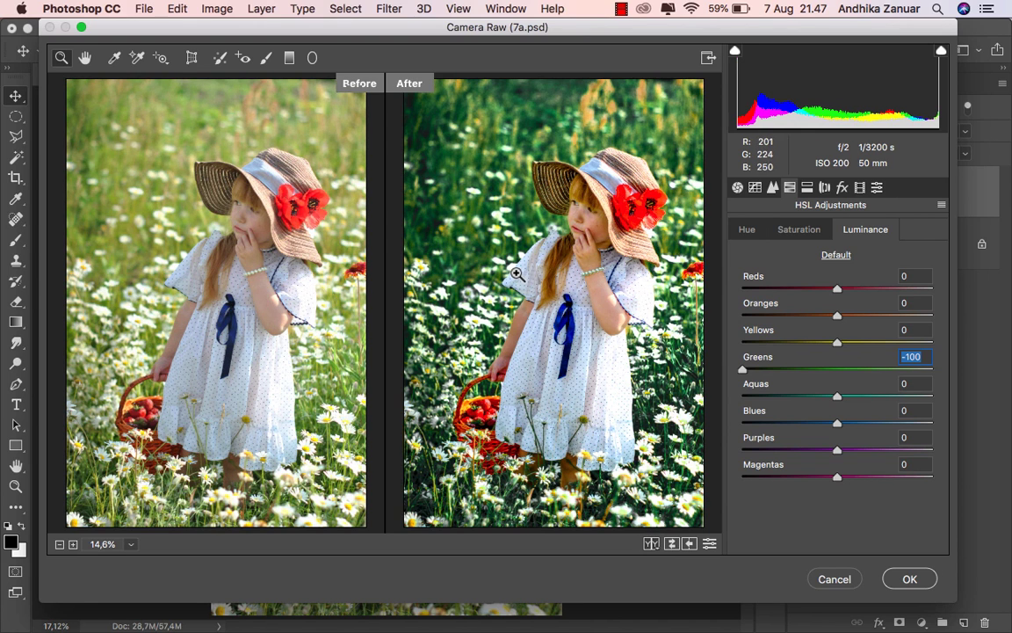
click(911, 579)
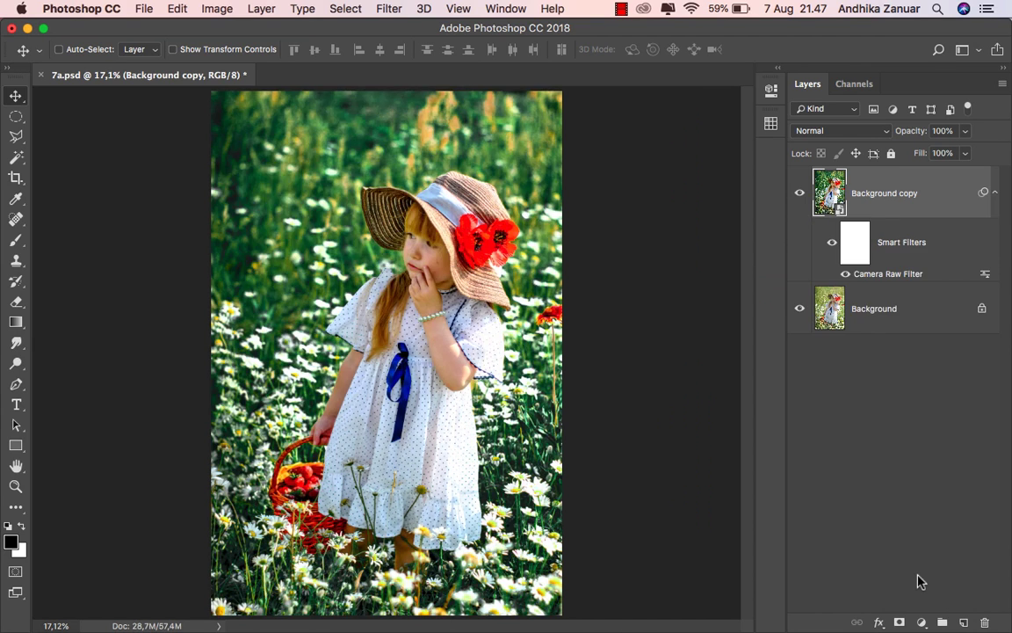
click(800, 195)
click(800, 197)
- Add a Channel Mixer adjustment clipped to Background copy, and set its Green output channel to Green +26% and Blue +86%
click(921, 622)
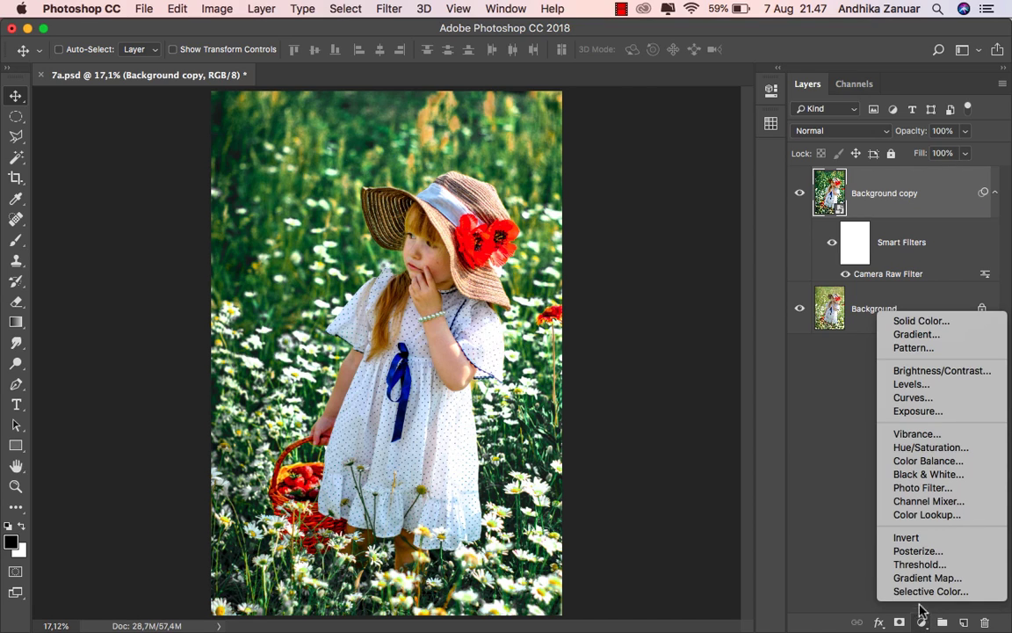
click(936, 508)
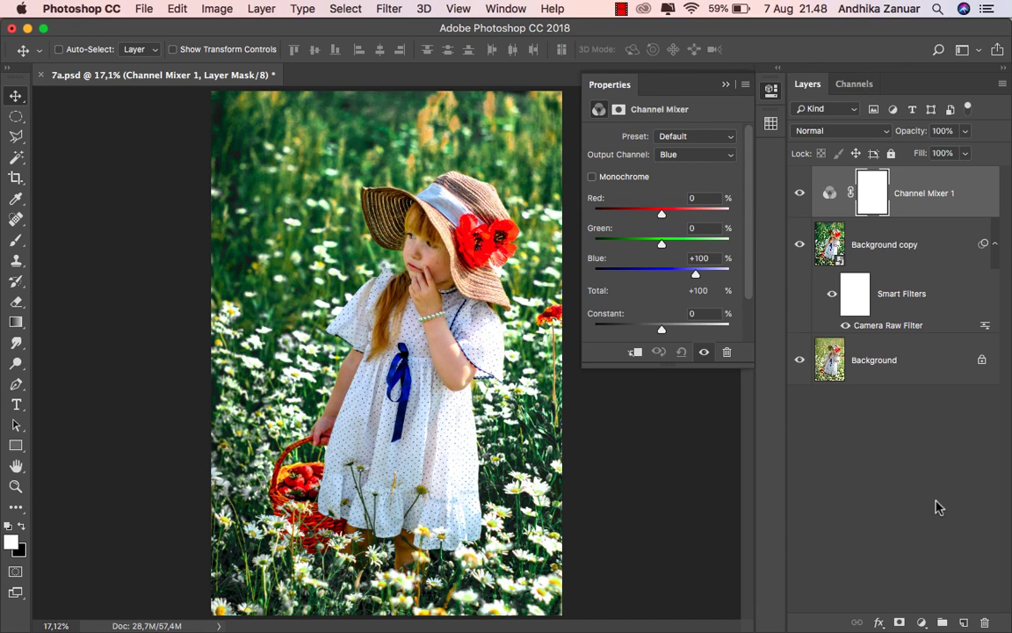
click(635, 352)
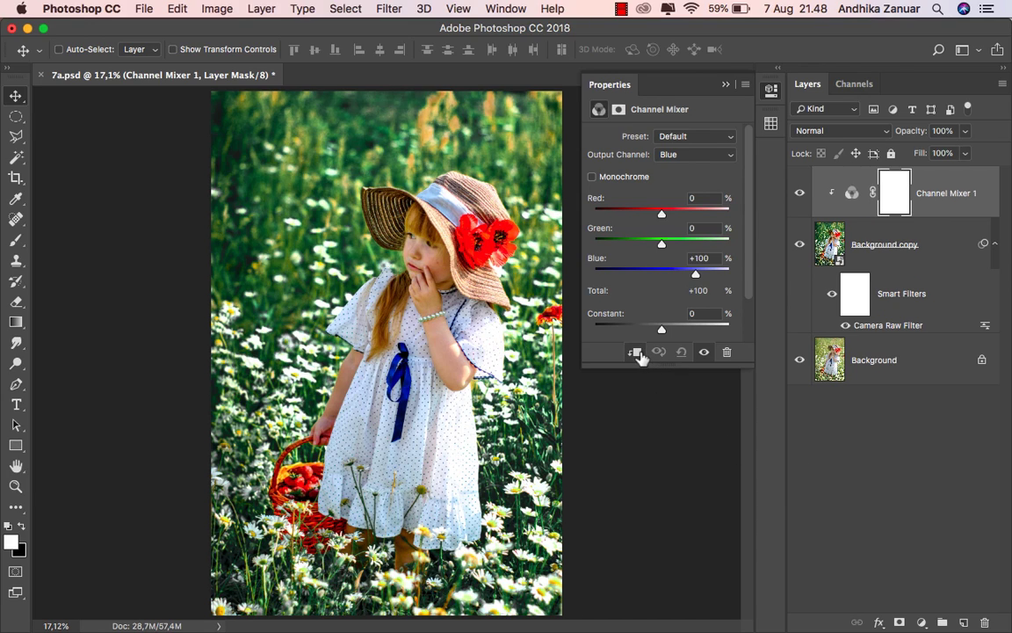
click(683, 159)
click(676, 141)
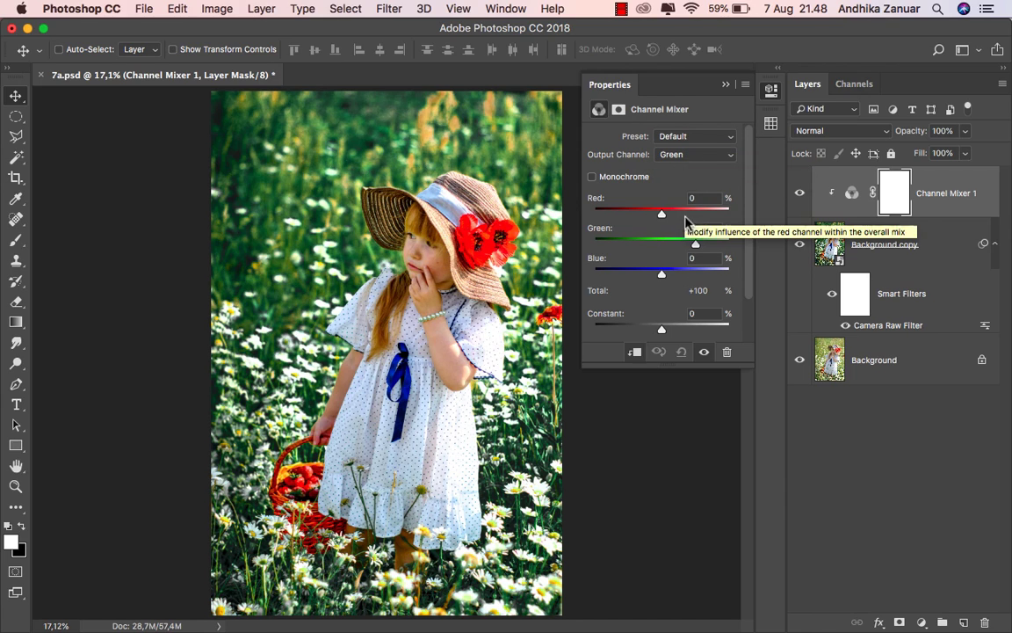
drag(695, 241, 691, 277)
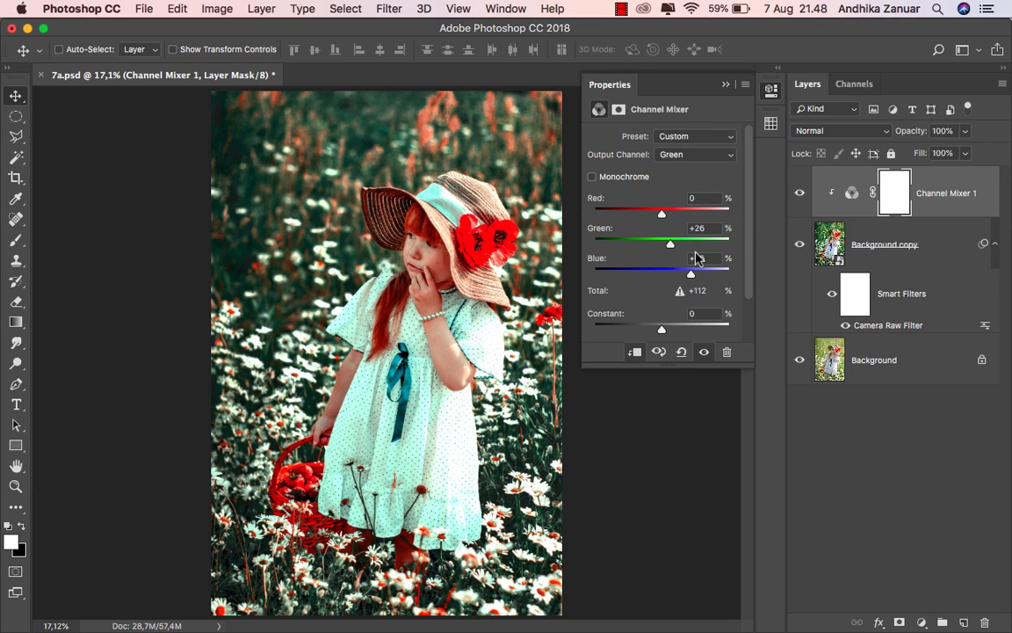
- Set the Channel Mixer's Blue output channel to Red -9%, Green +9% and Blue +105%, and compare the image without the adjustment
click(699, 159)
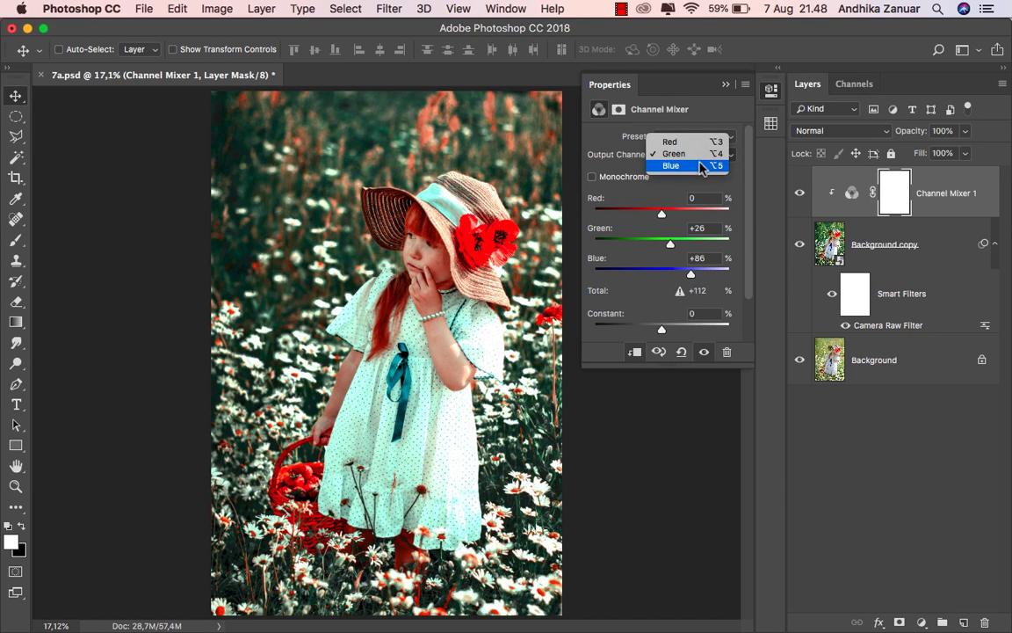
click(702, 167)
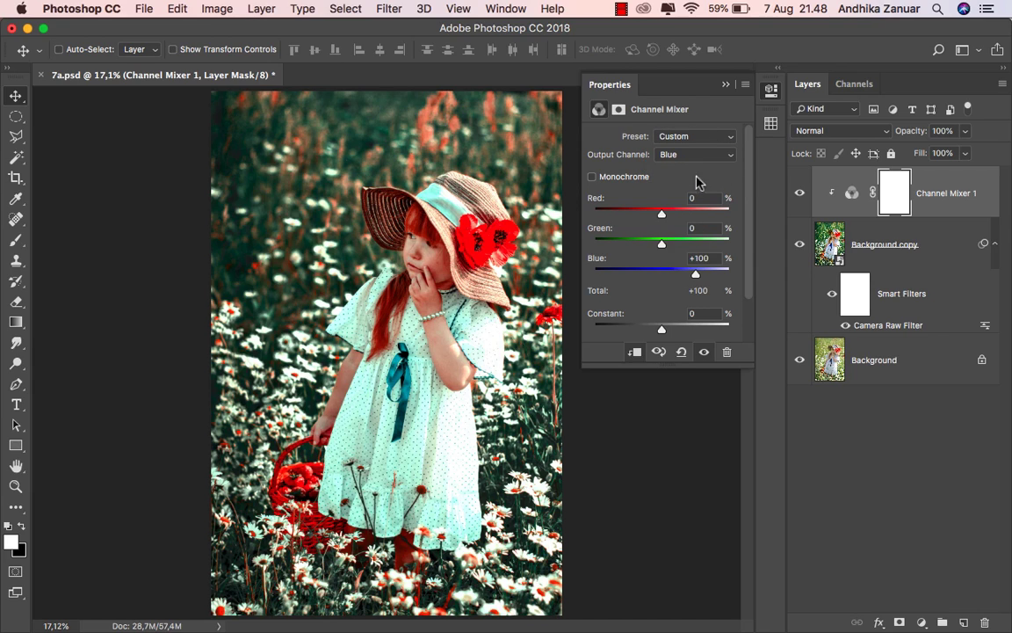
drag(662, 217, 659, 217)
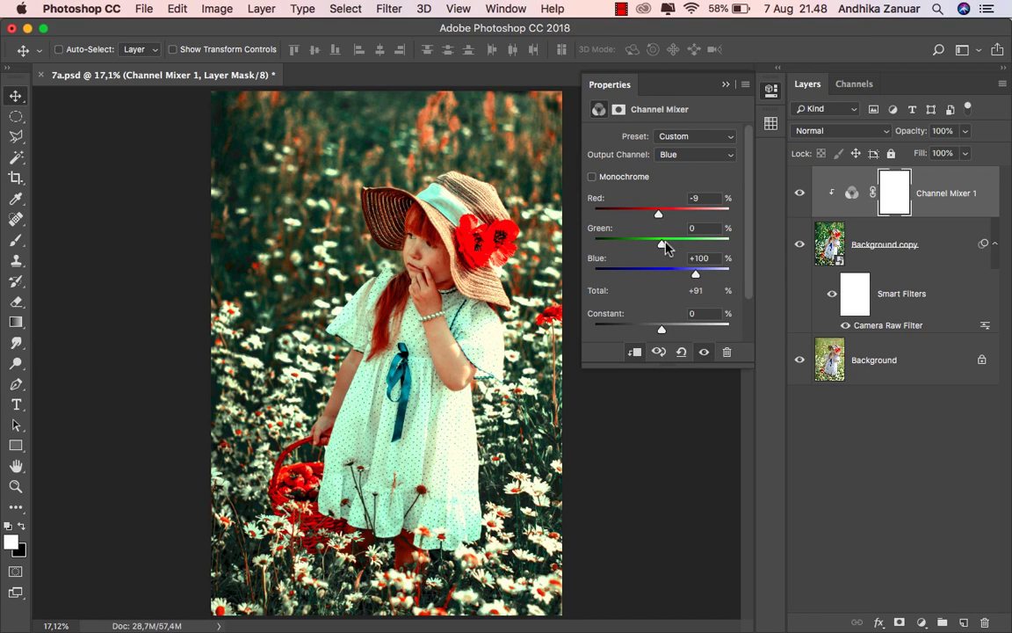
drag(664, 243, 667, 248)
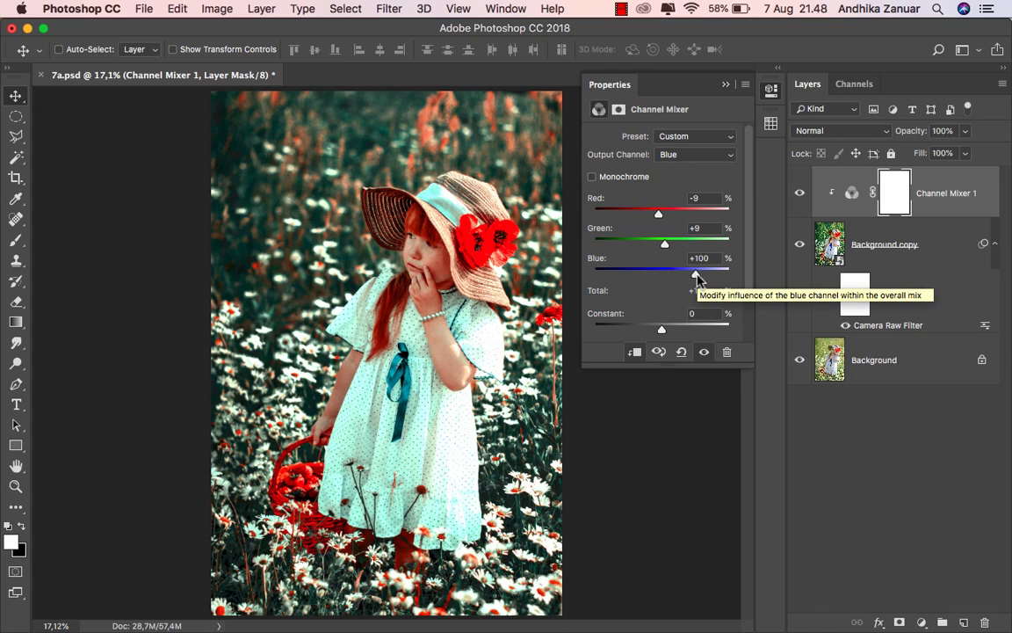
drag(697, 278, 699, 279)
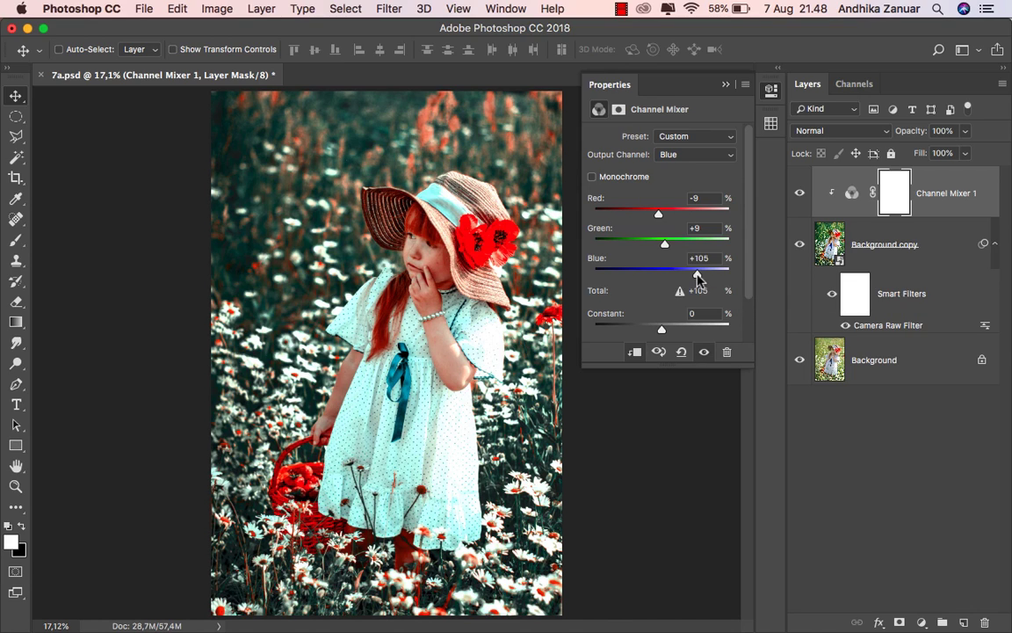
click(726, 85)
click(798, 194)
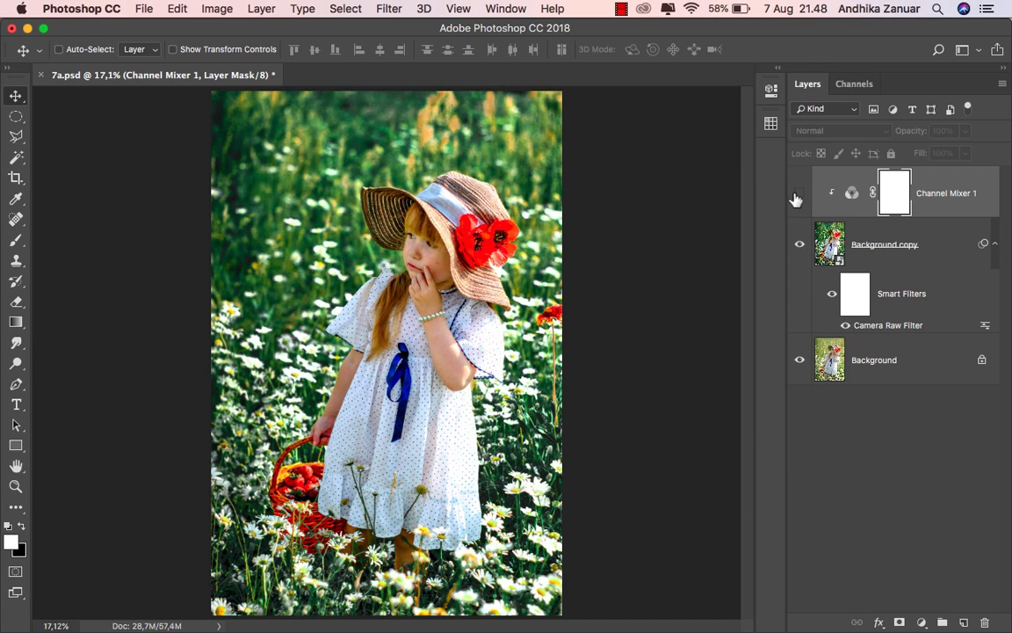
click(799, 195)
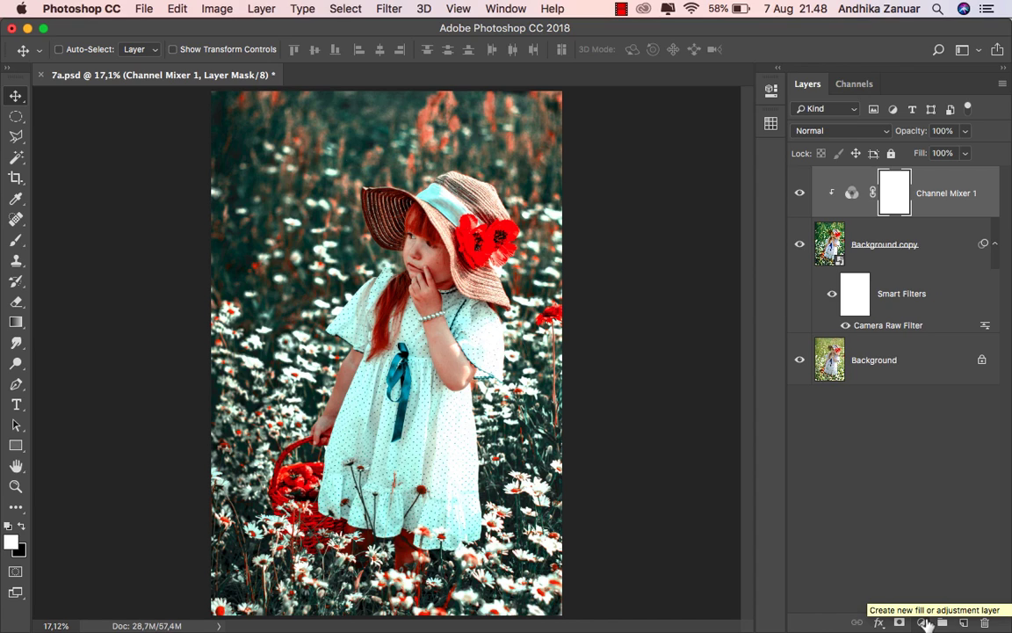
- Add a clipped Exposure adjustment with Offset +0.0116 and Gamma Correction 1.30, and compare the image with and without it
click(923, 622)
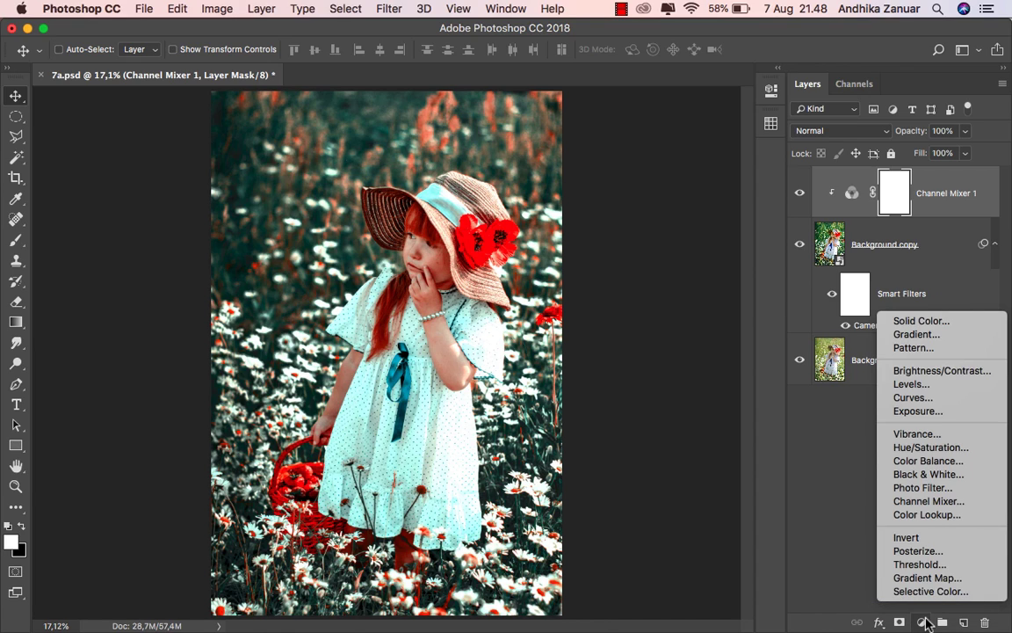
click(936, 412)
click(642, 353)
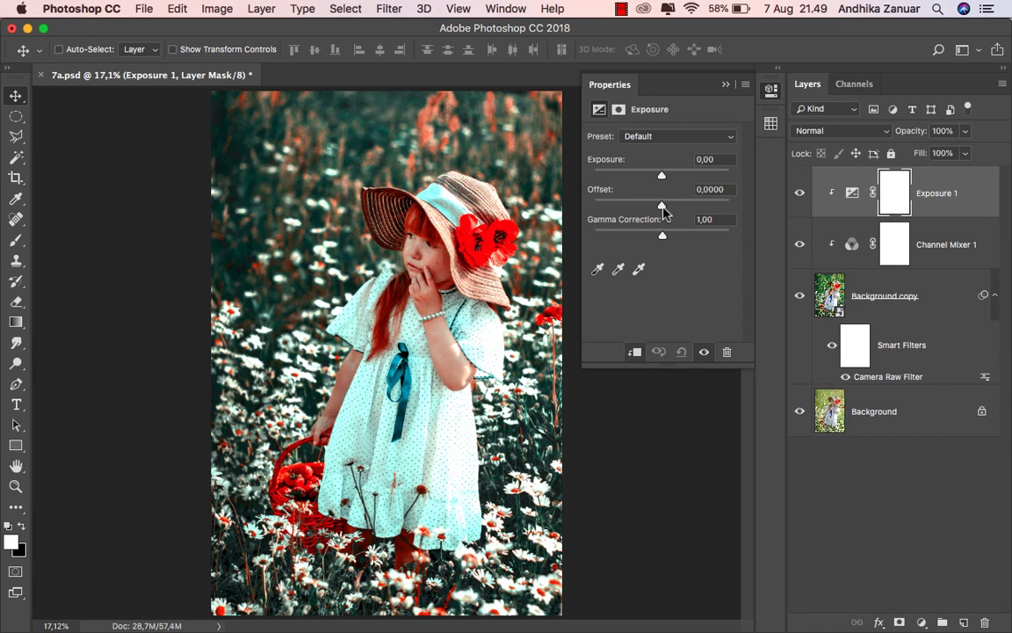
drag(663, 208, 664, 208)
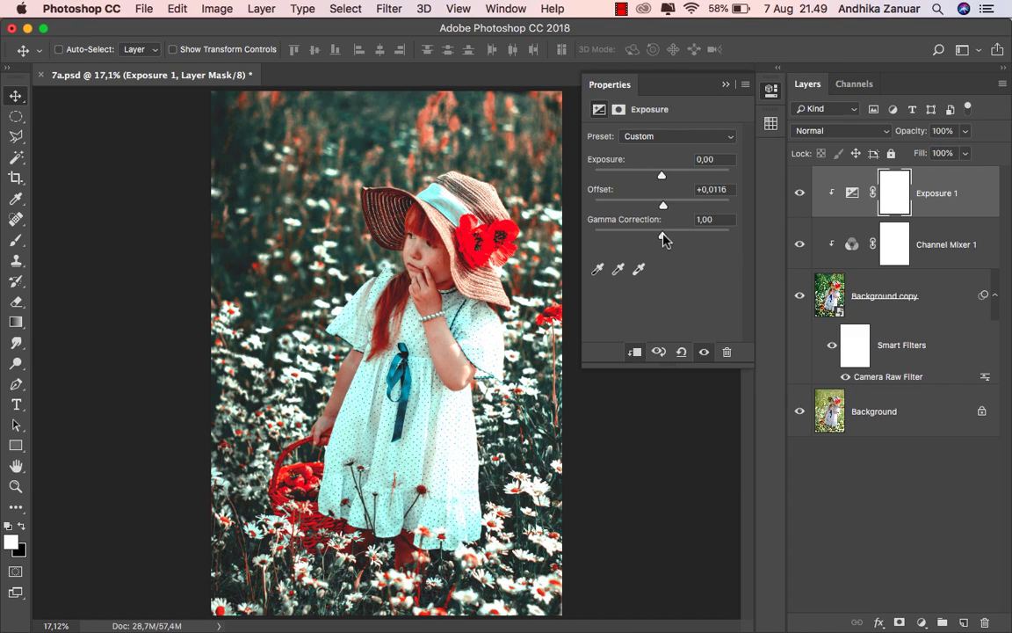
drag(663, 236, 649, 238)
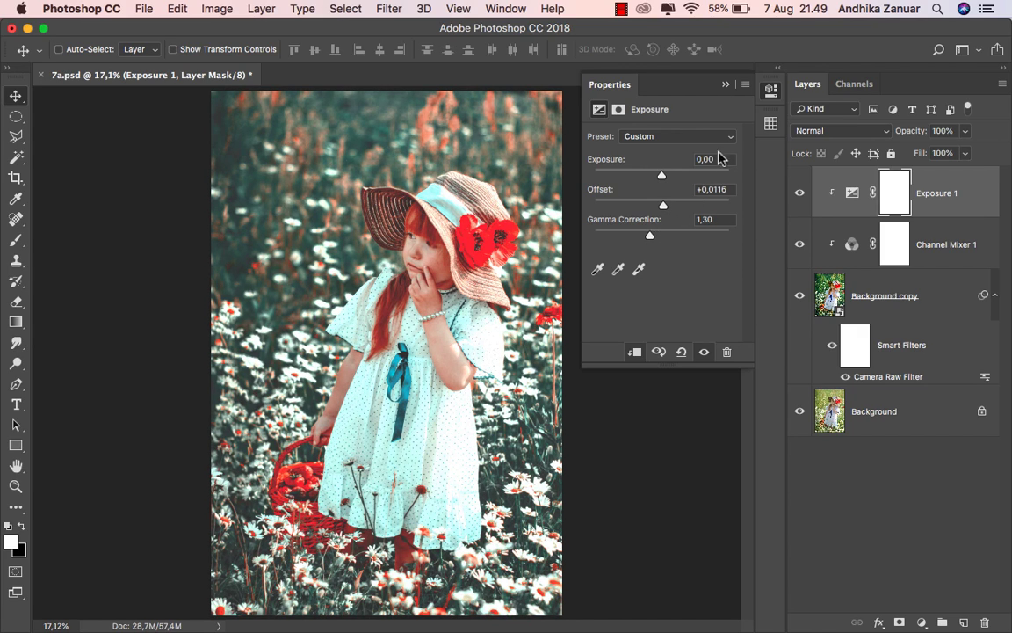
click(726, 84)
click(799, 193)
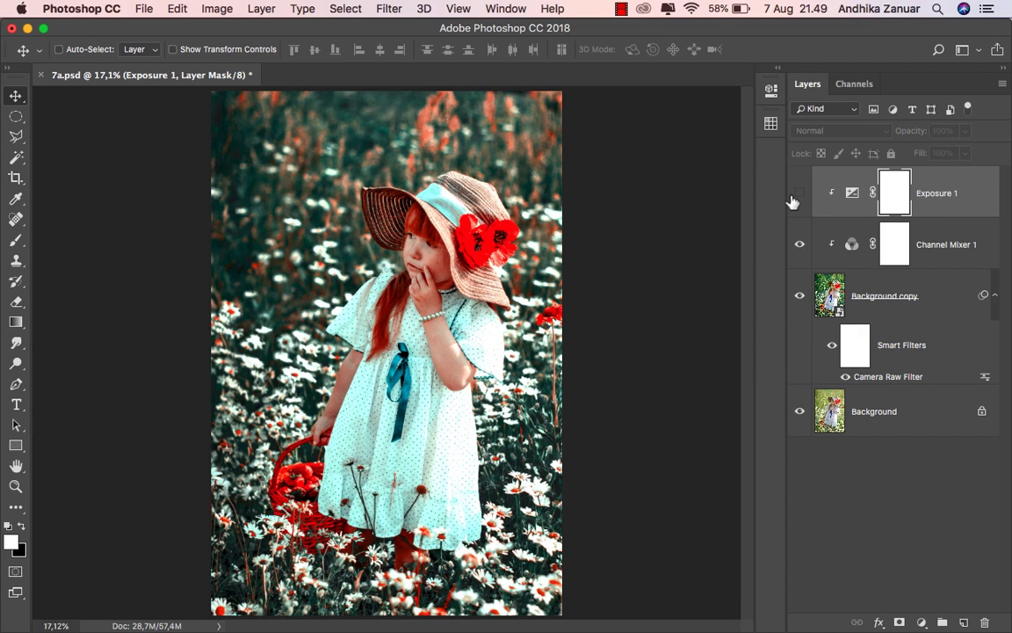
click(798, 193)
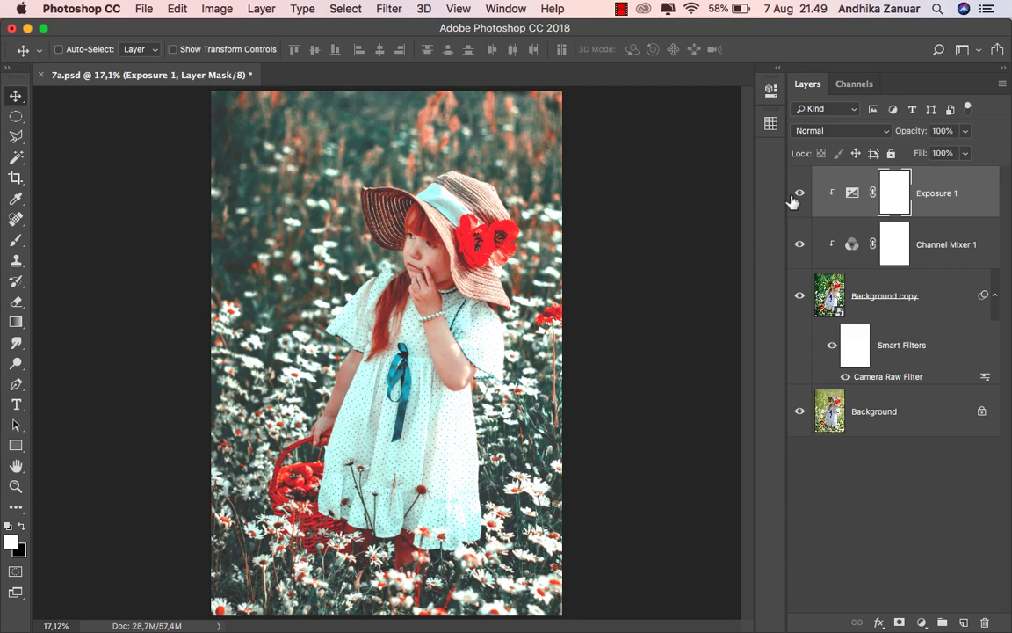
- Group the Exposure, Channel Mixer and Background copy layers, and name the group "effects"
click(921, 199)
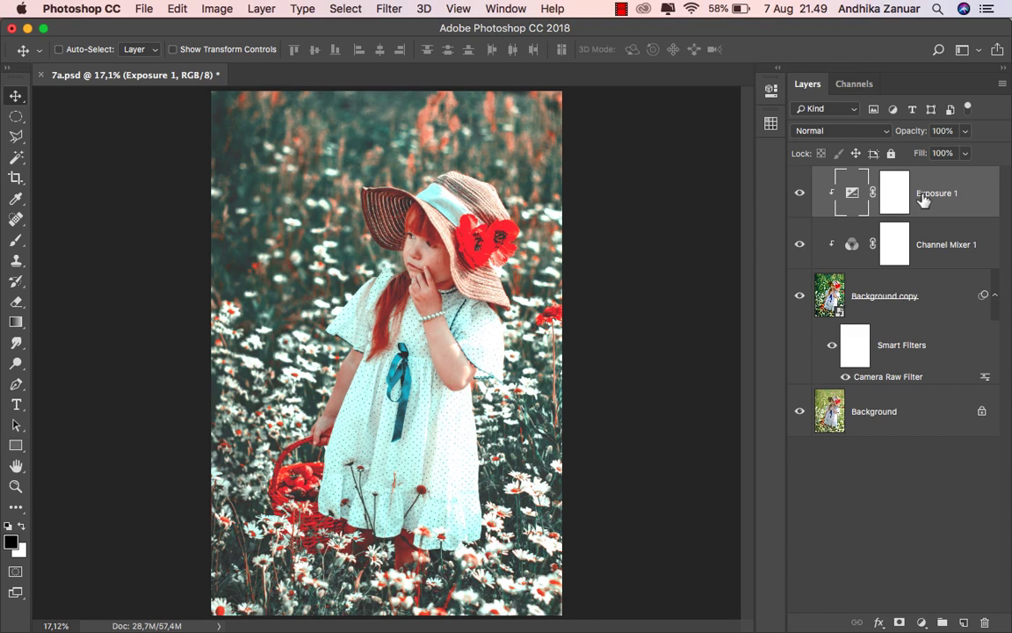
shift+click(918, 301)
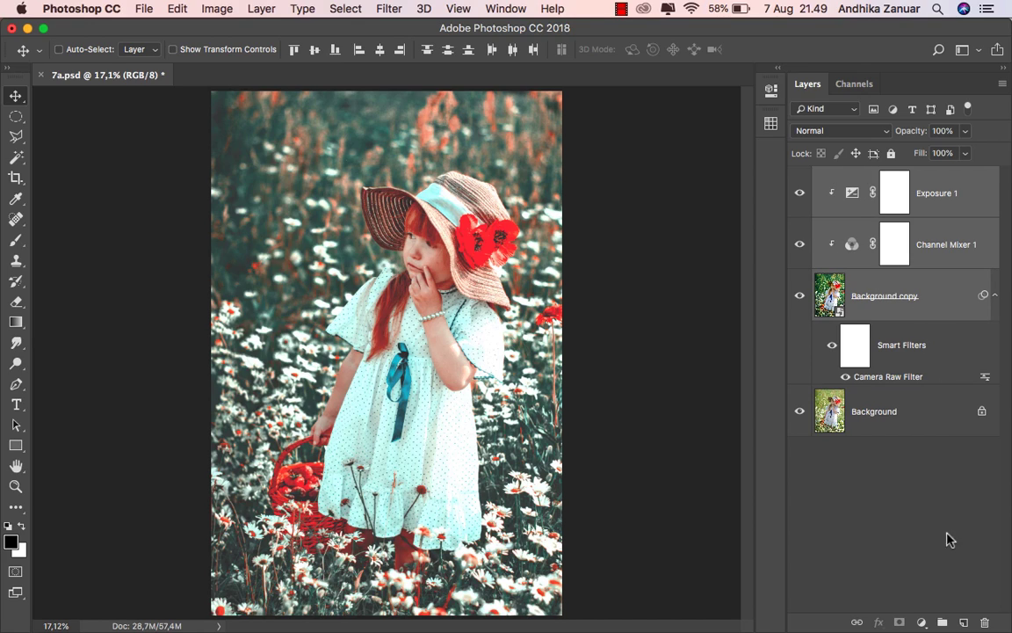
click(942, 622)
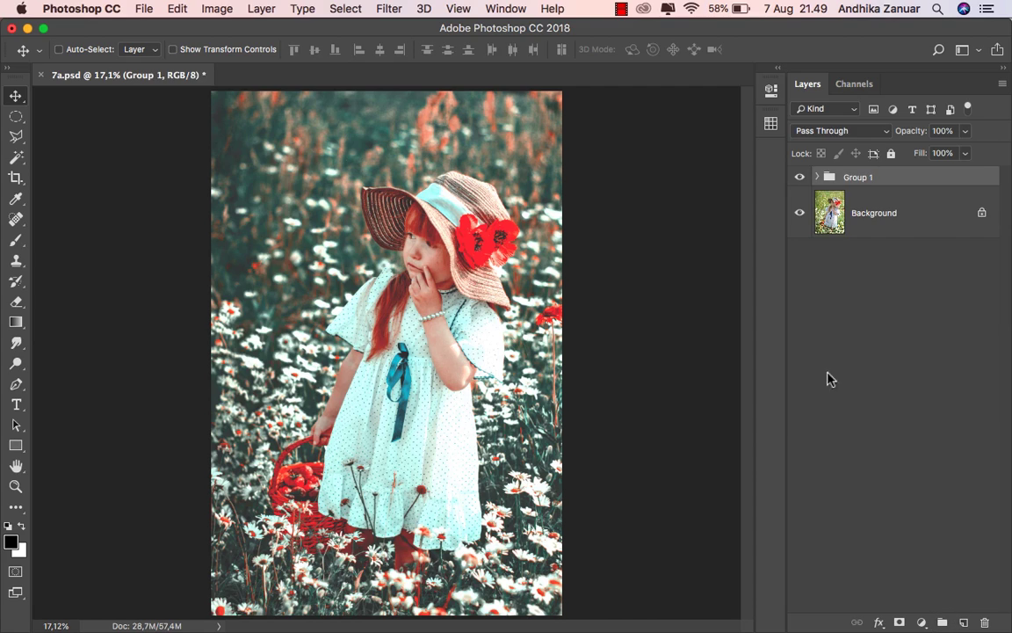
double_click(859, 177)
text(effects)
key(Return)
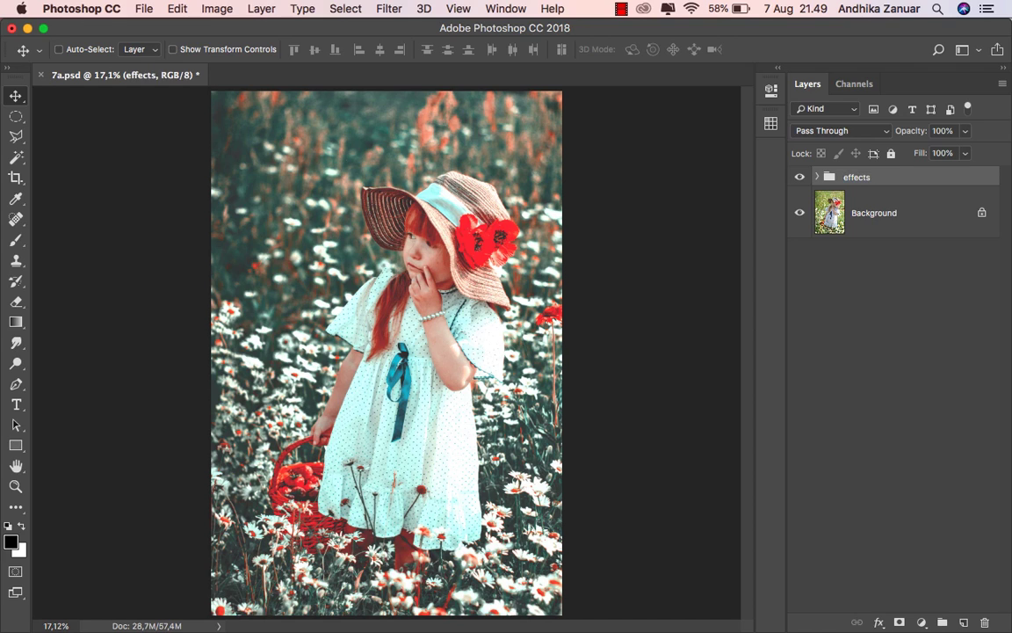
- Toggle the effects group's visibility to compare the edited photo with the original
click(802, 178)
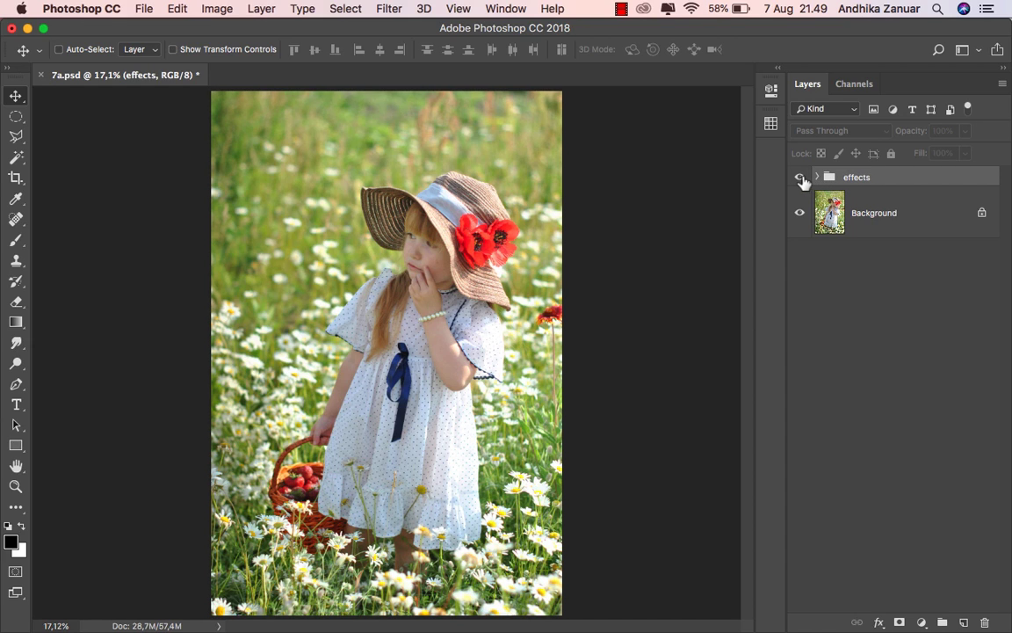
click(801, 178)
click(801, 179)
click(802, 180)
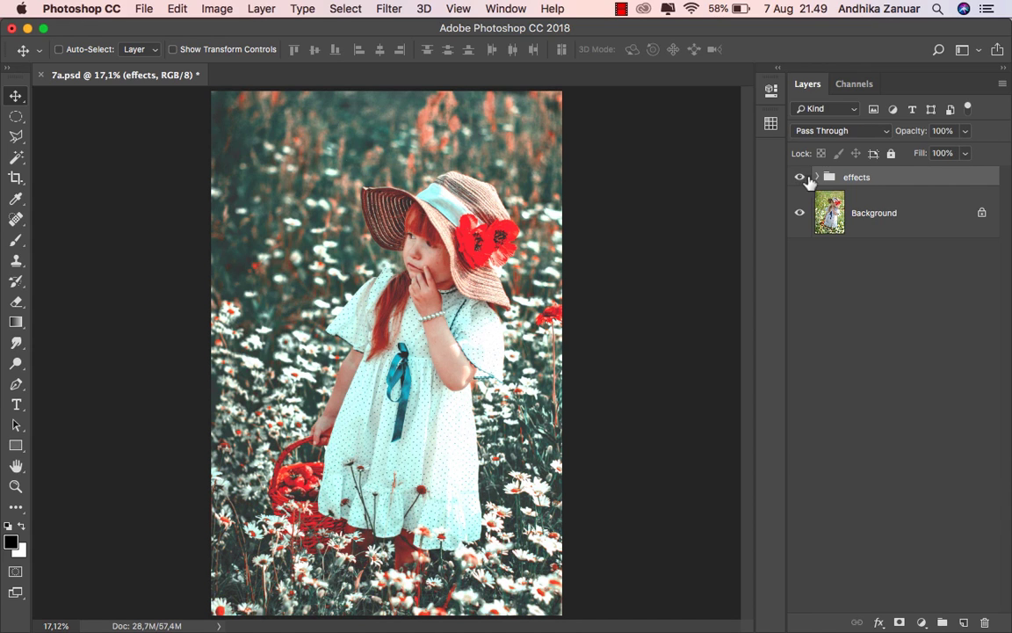